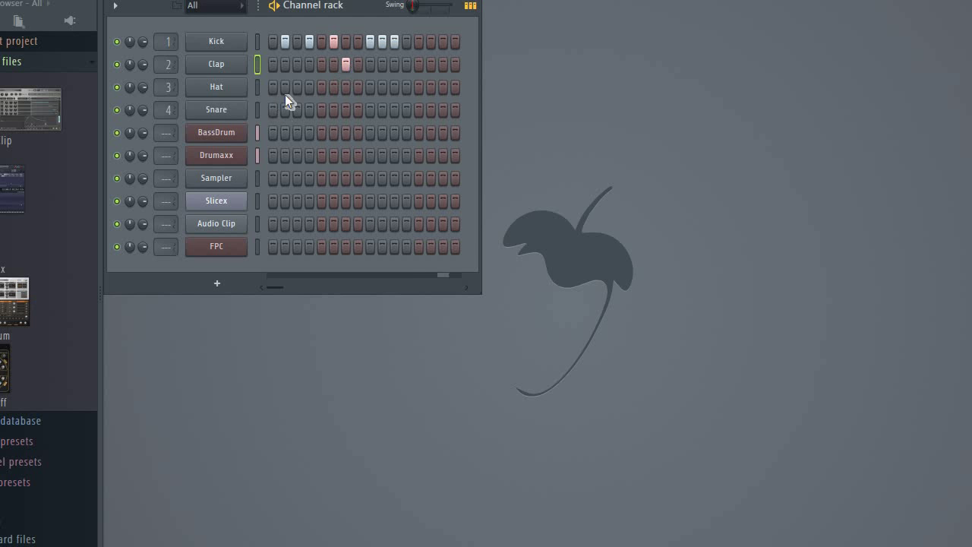
Add Clap hits on steps 13 and 14, and Hat hits on steps 3, 4, 7, 8, 11, 12, 15 and 16
{"action": "left_click", "coordinate": [419, 64]}
{"action": "left_click", "coordinate": [431, 64]}
{"action": "left_click", "coordinate": [295, 88]}
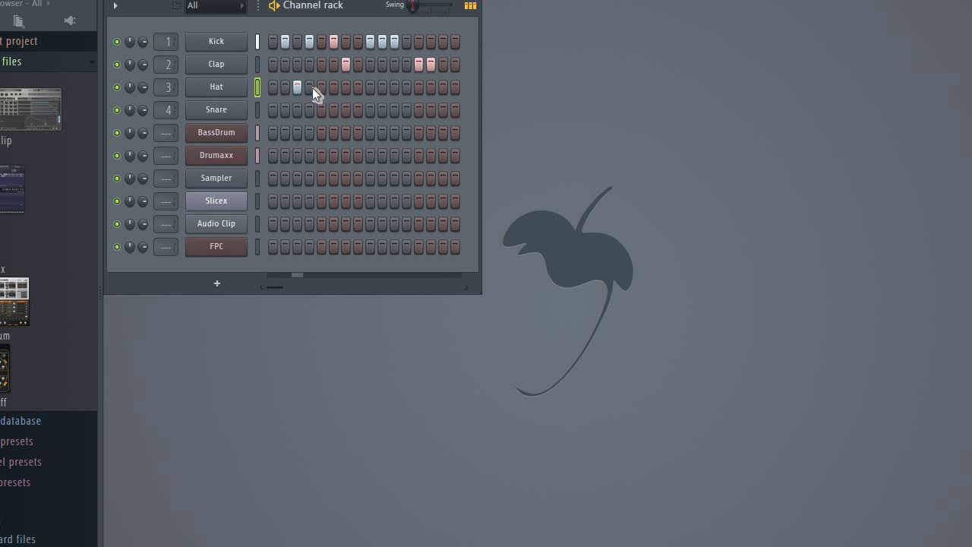
{"action": "left_click", "coordinate": [310, 87]}
{"action": "left_click", "coordinate": [346, 86]}
{"action": "left_click", "coordinate": [356, 86]}
{"action": "left_click", "coordinate": [394, 88]}
{"action": "left_click", "coordinate": [406, 88]}
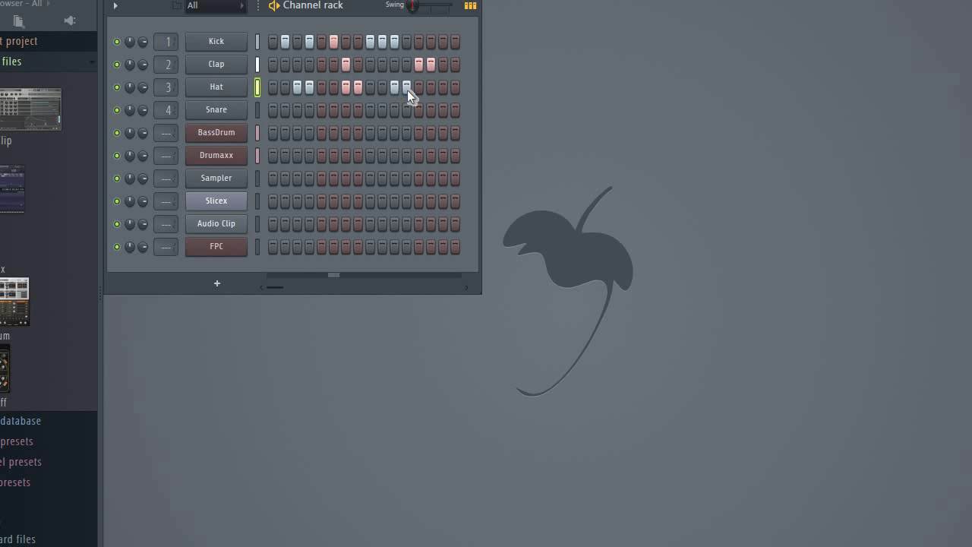
{"action": "left_click", "coordinate": [442, 88]}
{"action": "left_click", "coordinate": [455, 89]}
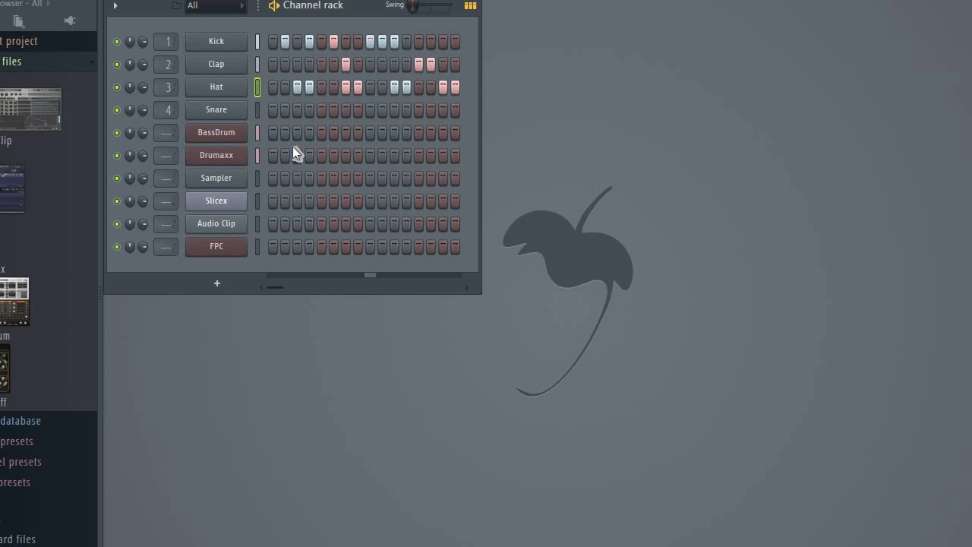
Add Snare hits on steps 2, 4, 7 and 9 to 11, and BassDrum hits on steps 3, 5, 8 and 12 to 14
{"action": "left_click", "coordinate": [285, 109]}
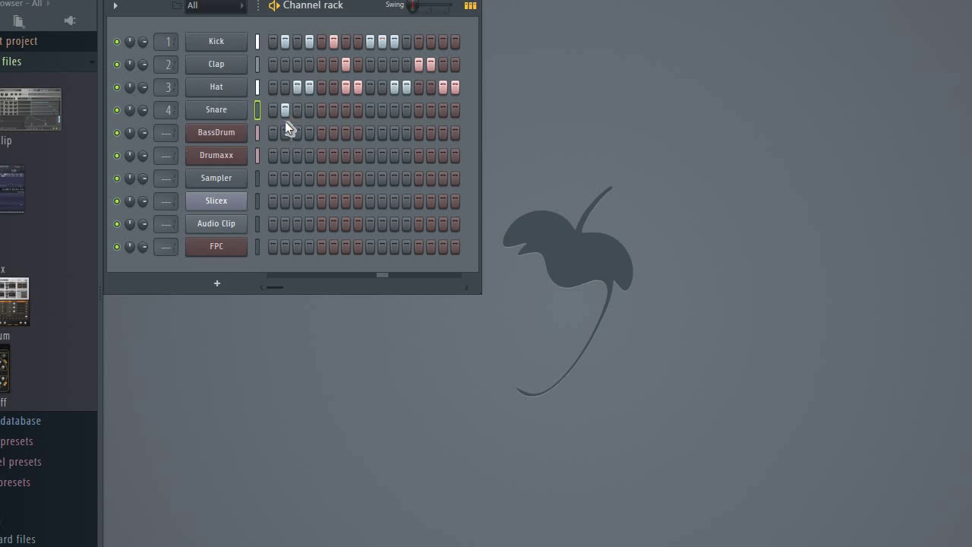
{"action": "left_click", "coordinate": [307, 108]}
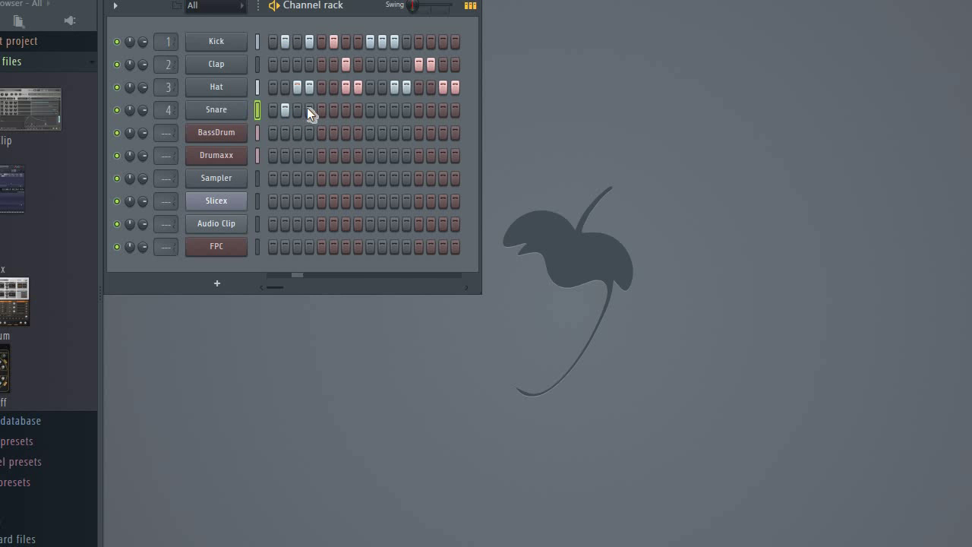
{"action": "left_click", "coordinate": [348, 111]}
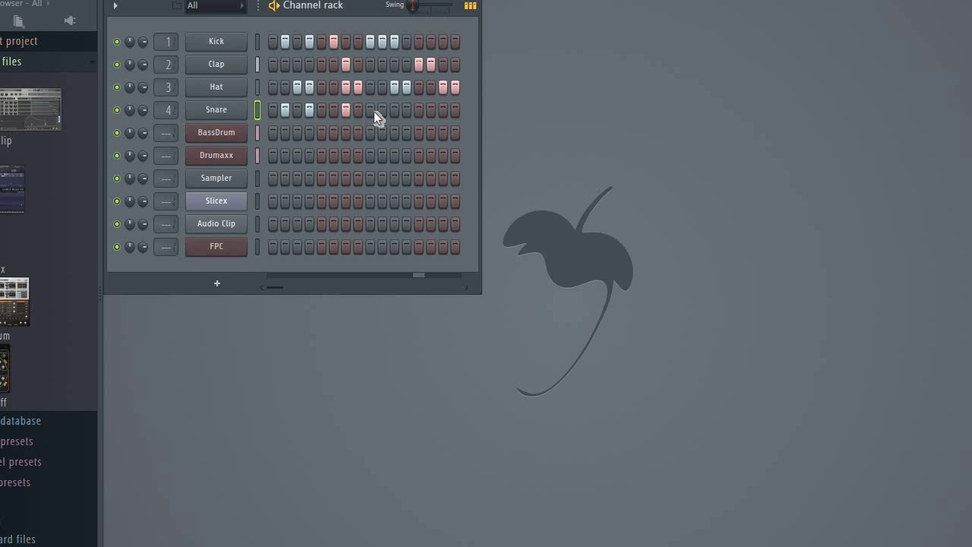
{"action": "left_click", "coordinate": [297, 133]}
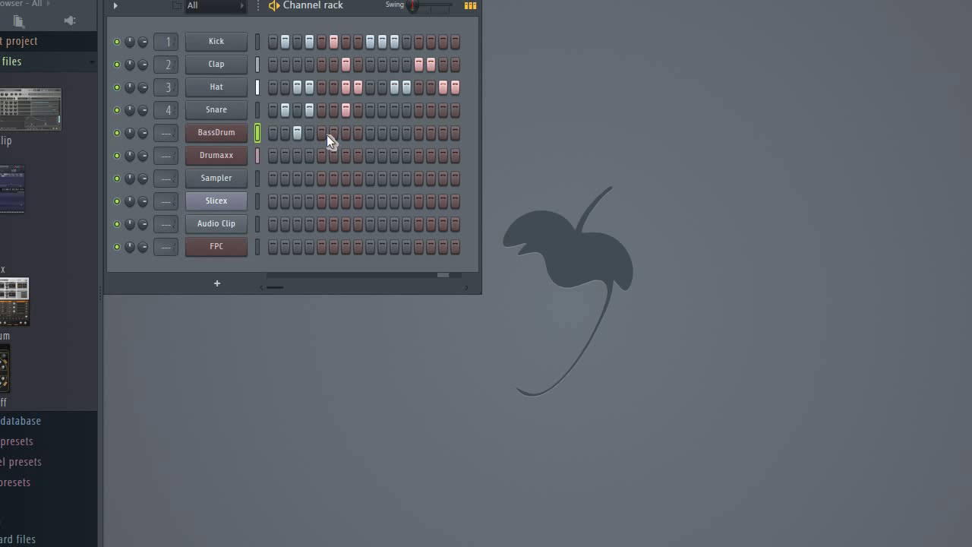
{"action": "left_click", "coordinate": [322, 133]}
{"action": "left_click", "coordinate": [358, 133]}
{"action": "mouse_move", "coordinate": [372, 110]}
{"action": "left_mouse_down"}
{"action": "mouse_move", "coordinate": [395, 107]}
{"action": "mouse_move", "coordinate": [415, 134]}
{"action": "left_mouse_up"}
{"action": "left_click", "coordinate": [427, 134]}
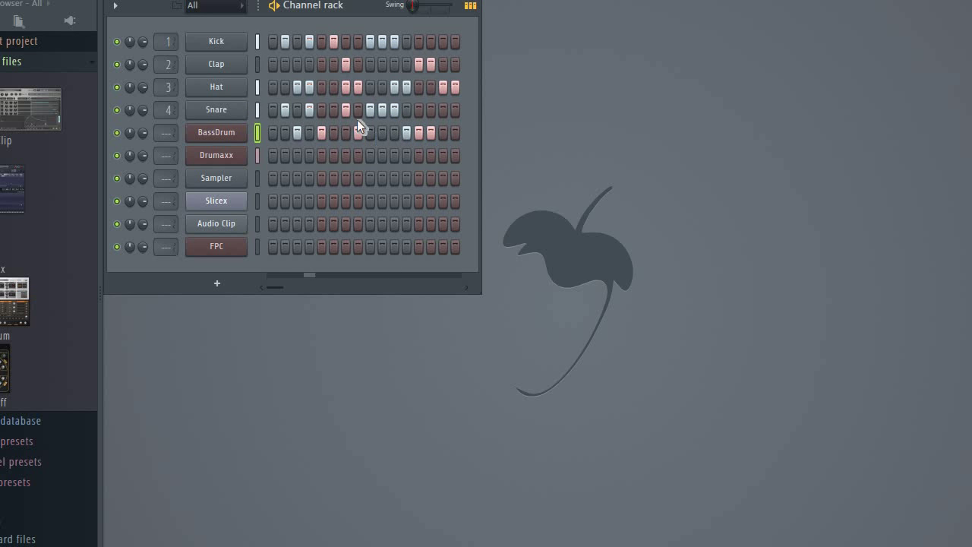
Try extra Clap hits on steps 2 to 4, 9 and 10
{"action": "left_click_drag", "start_coordinate": [286, 67], "coordinate": [305, 67]}
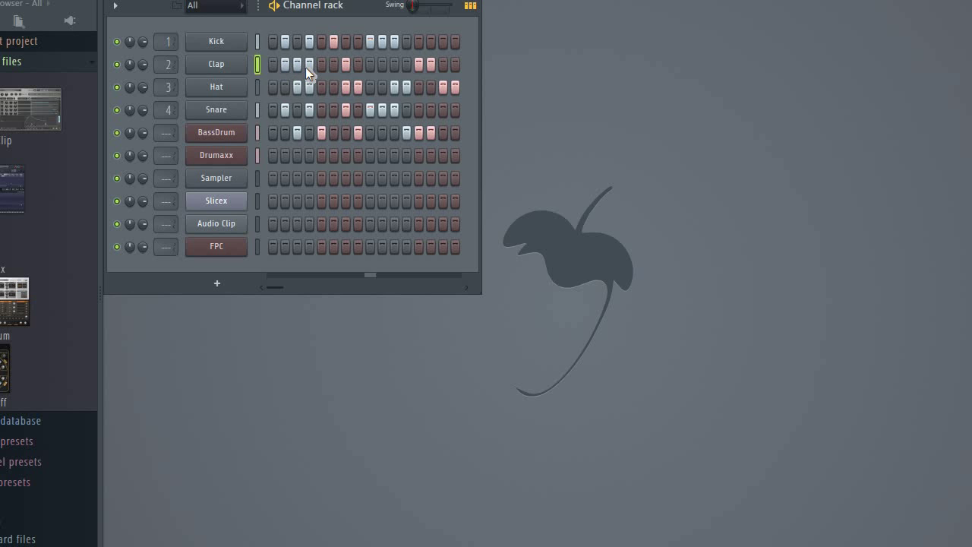
{"action": "left_click", "coordinate": [352, 66]}
{"action": "mouse_move", "coordinate": [413, 7]}
{"action": "left_mouse_down"}
{"action": "mouse_move", "coordinate": [448, 5]}
{"action": "mouse_move", "coordinate": [412, 6]}
{"action": "left_mouse_up"}
{"action": "left_click", "coordinate": [370, 65]}
{"action": "left_click", "coordinate": [382, 64]}
Clear every hit from the Clap and Snare rows
{"action": "left_click_drag", "start_coordinate": [277, 63], "coordinate": [445, 57]}
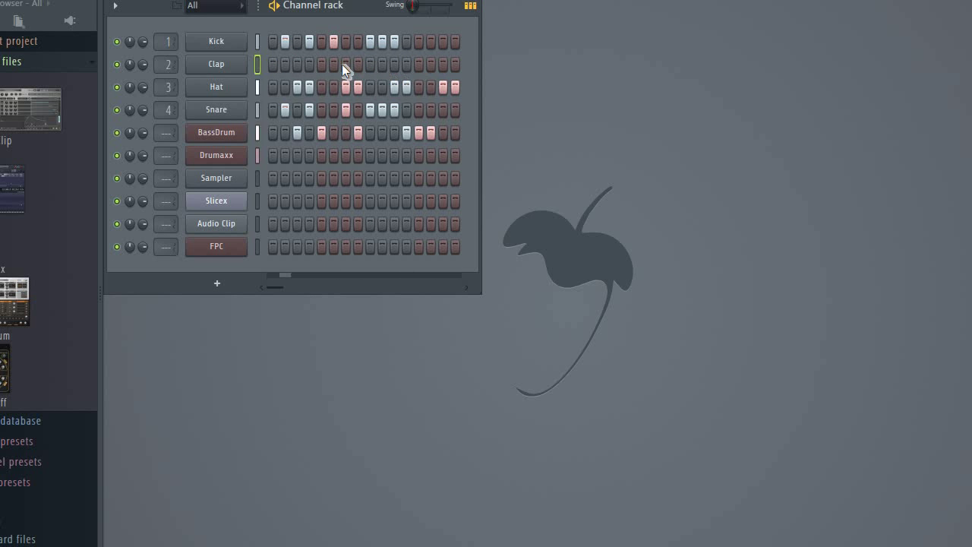
{"action": "right_click", "coordinate": [284, 111]}
{"action": "right_click", "coordinate": [310, 110]}
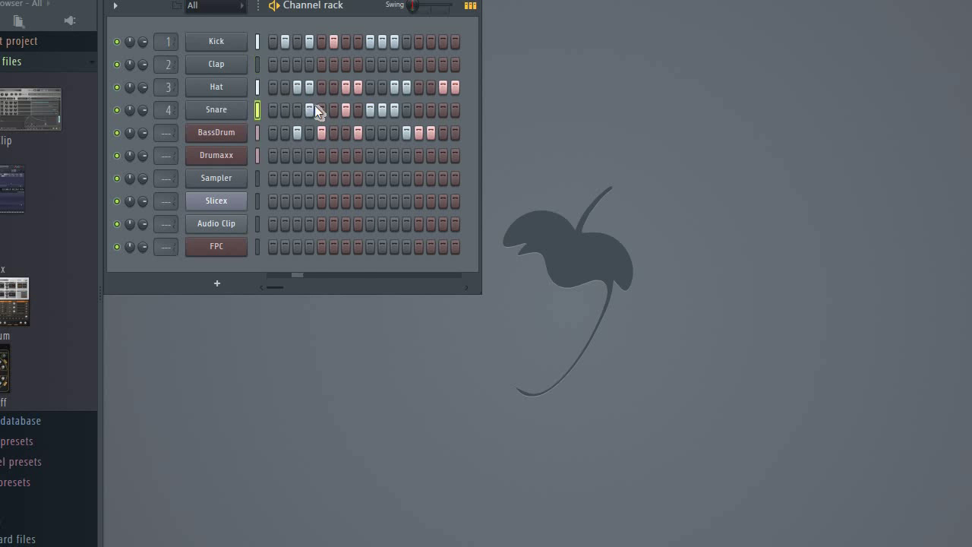
{"action": "right_click", "coordinate": [346, 110]}
{"action": "right_click", "coordinate": [370, 110]}
{"action": "right_click", "coordinate": [382, 110]}
{"action": "right_click", "coordinate": [395, 108]}
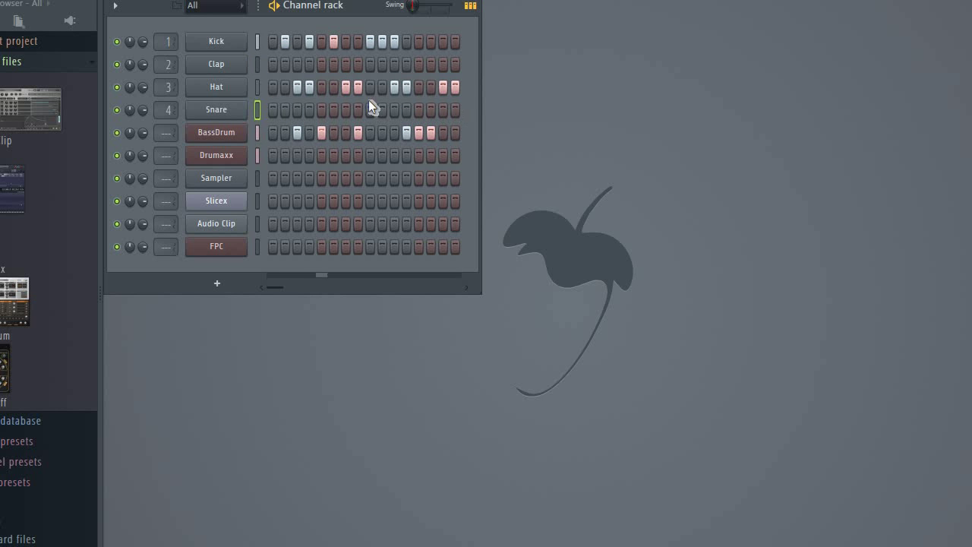
Fill in Snare hits on steps 4 to 8 and 11 to 16
{"action": "left_click_drag", "start_coordinate": [309, 110], "coordinate": [356, 113]}
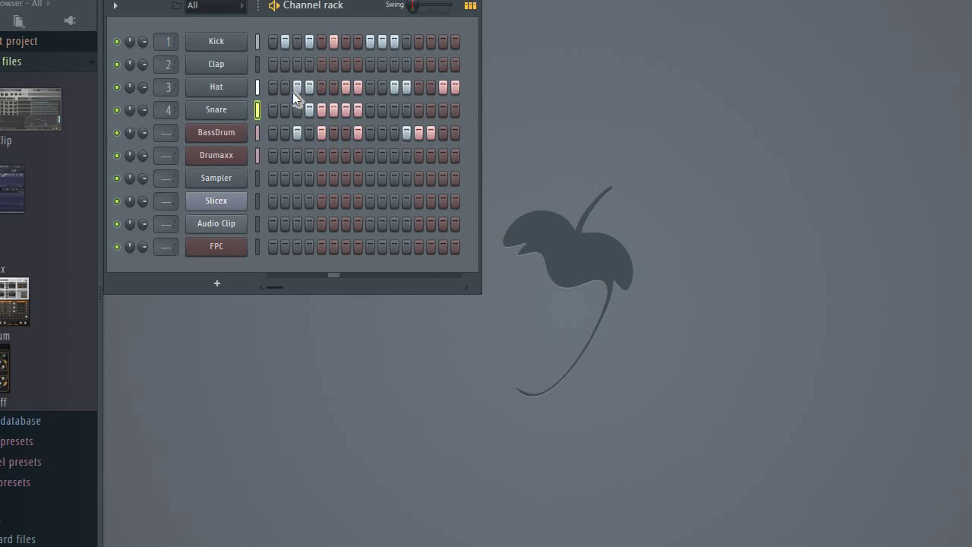
{"action": "left_click", "coordinate": [394, 110]}
{"action": "left_click_drag", "start_coordinate": [406, 109], "coordinate": [448, 109]}
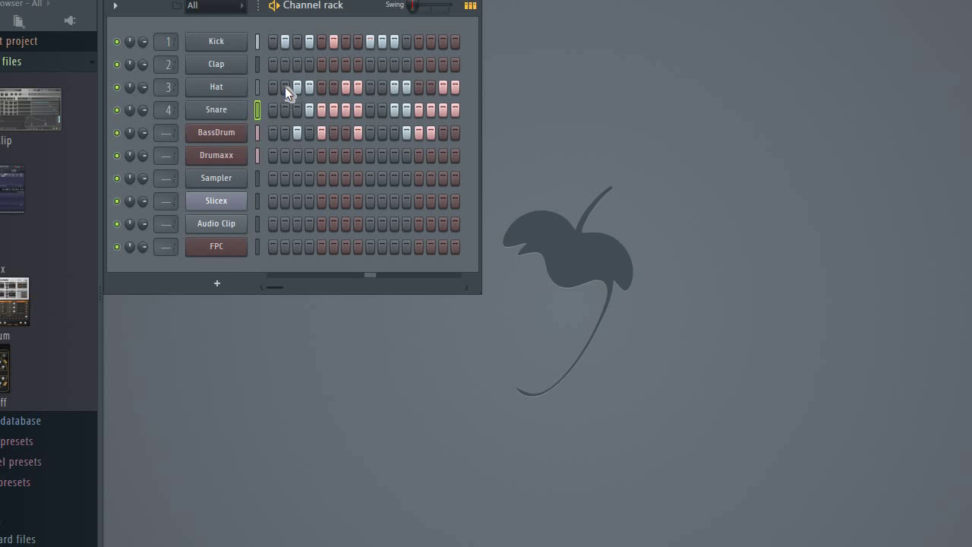
Replace the Hat hits before step 15 with hits on steps 3 to 5, and add Clap hits on steps 5 to 7
{"action": "left_click_drag", "start_coordinate": [284, 87], "coordinate": [433, 88]}
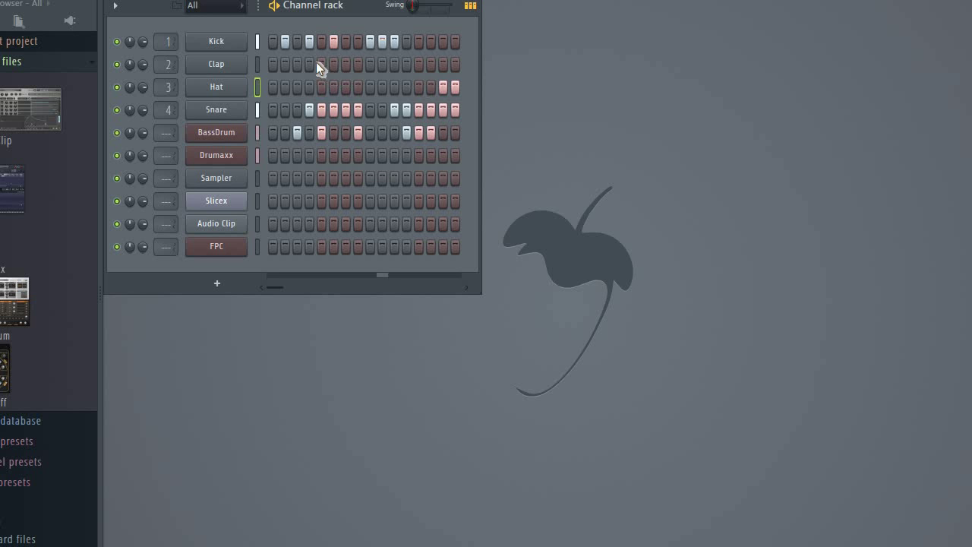
{"action": "left_click_drag", "start_coordinate": [318, 63], "coordinate": [345, 63]}
{"action": "left_click_drag", "start_coordinate": [297, 86], "coordinate": [324, 88]}
Remove the Snare hits on steps 7, 8 and 13 to 16
{"action": "left_click", "coordinate": [349, 106]}
{"action": "left_click", "coordinate": [445, 112]}
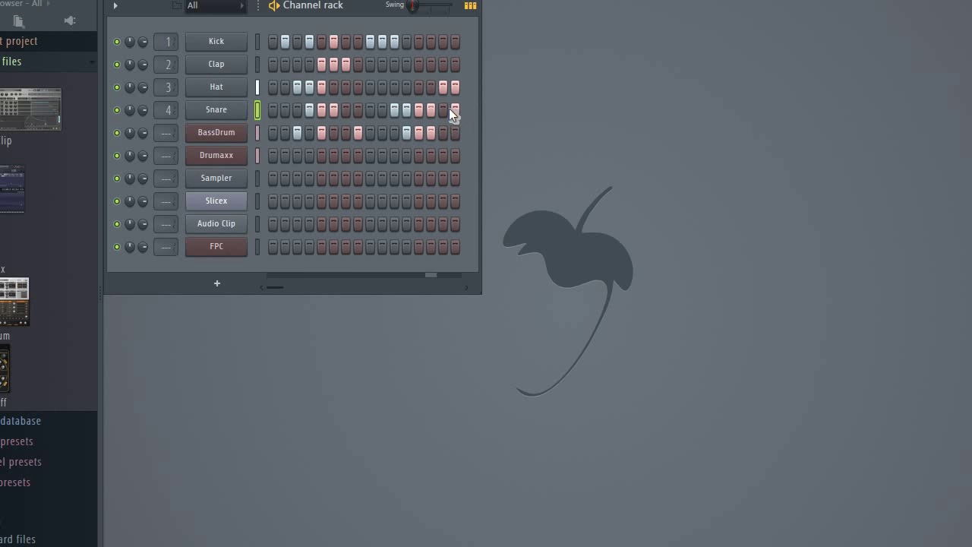
{"action": "left_click", "coordinate": [455, 110]}
{"action": "left_click", "coordinate": [420, 110]}
{"action": "left_click", "coordinate": [431, 111]}
Add a Clap hit on step 12 and Hat hits on steps 8 to 11
{"action": "left_click", "coordinate": [406, 64]}
{"action": "left_click", "coordinate": [358, 87]}
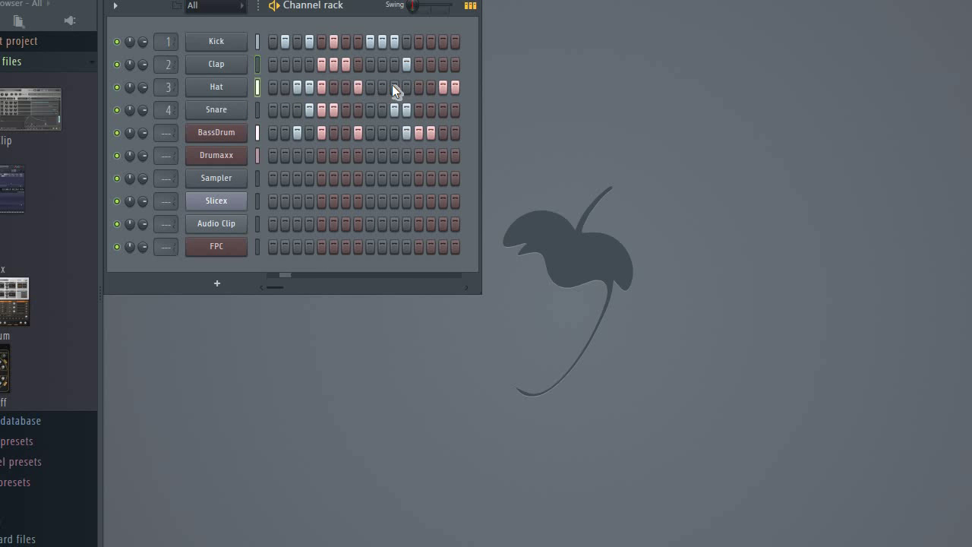
{"action": "left_click_drag", "start_coordinate": [392, 84], "coordinate": [382, 121]}
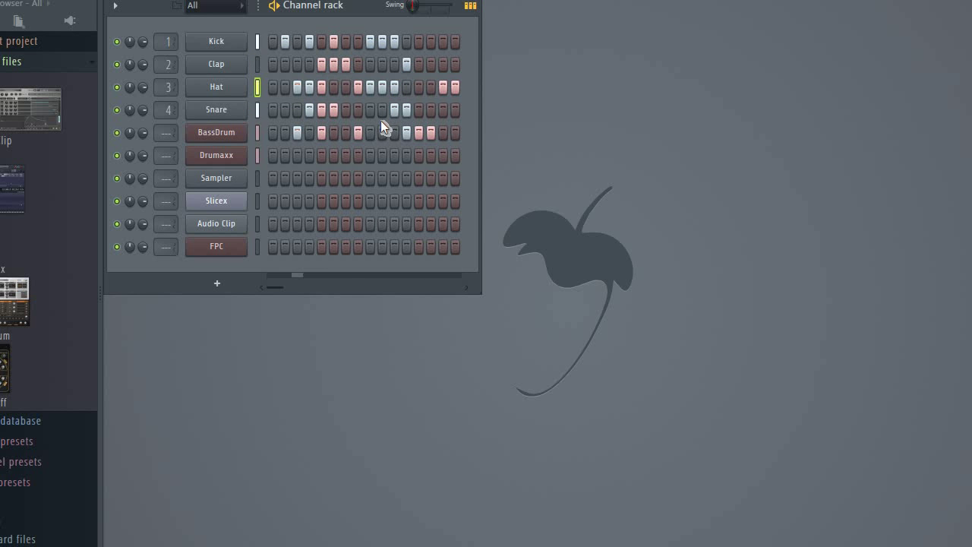
Remove all remaining Clap hits and clear the Snare row
{"action": "left_click", "coordinate": [345, 64]}
{"action": "left_click", "coordinate": [333, 64]}
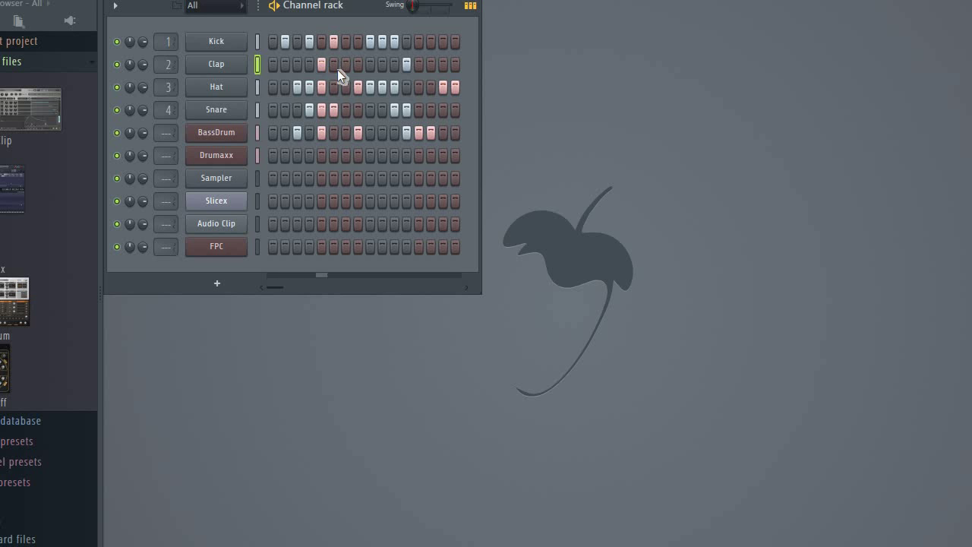
{"action": "left_click", "coordinate": [321, 64]}
{"action": "left_click", "coordinate": [406, 64]}
{"action": "left_click_drag", "start_coordinate": [402, 110], "coordinate": [281, 110]}
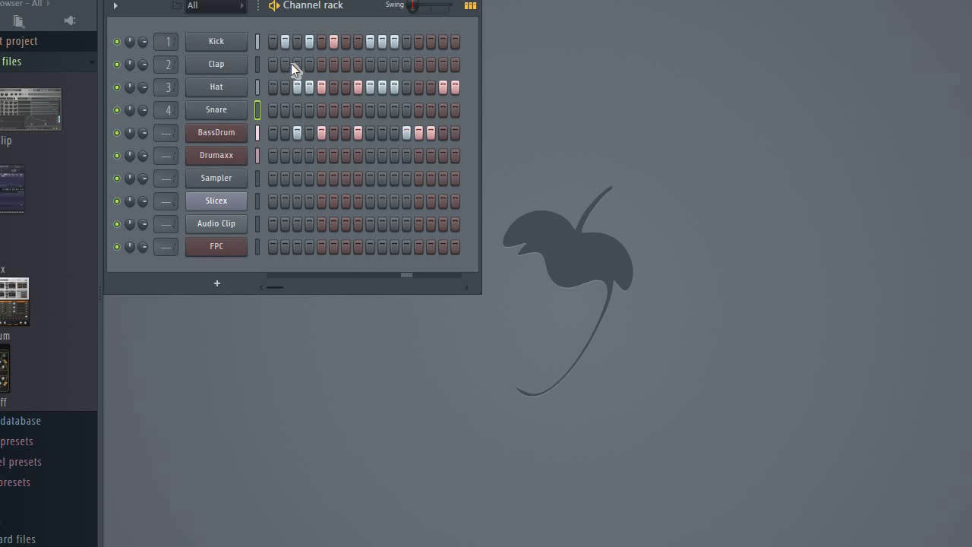
Try Clap hits on steps 3 to 5 and remove them again
{"action": "left_click_drag", "start_coordinate": [291, 63], "coordinate": [318, 67]}
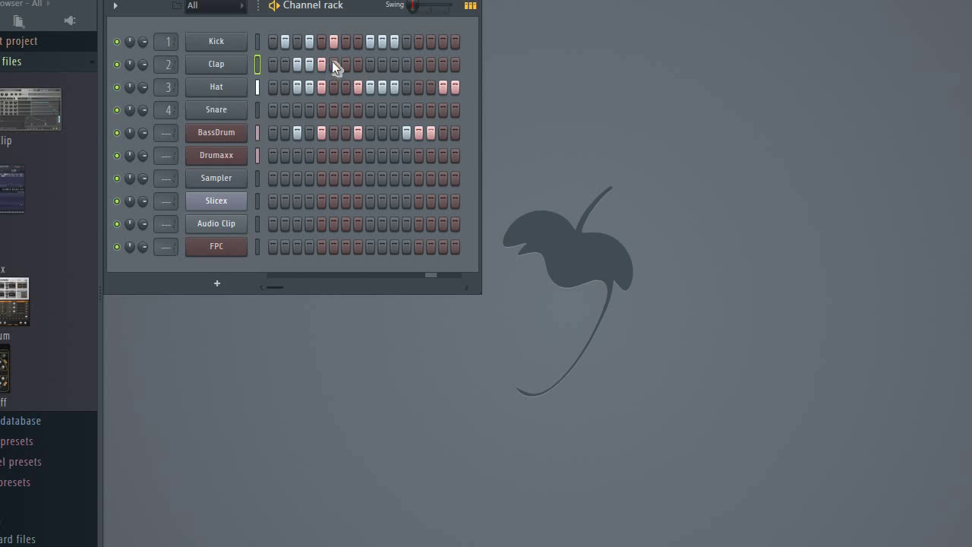
{"action": "left_click_drag", "start_coordinate": [332, 61], "coordinate": [214, 68]}
Replace the Kick pattern with hits on steps 2, 3, 5, 6, 8, 9, 11, 12, 14 and 15
{"action": "mouse_move", "coordinate": [277, 37]}
{"action": "left_mouse_down"}
{"action": "mouse_move", "coordinate": [368, 24]}
{"action": "mouse_move", "coordinate": [417, 33]}
{"action": "left_mouse_up"}
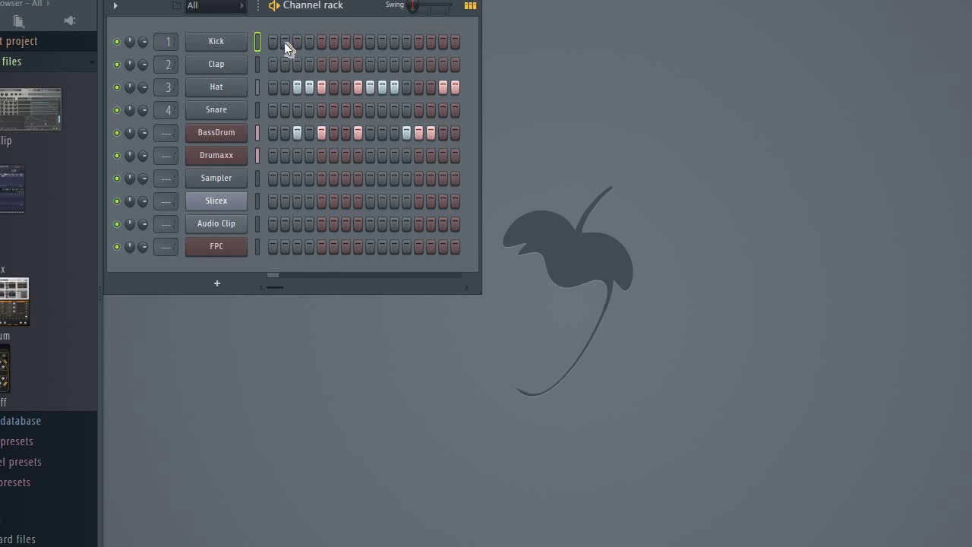
{"action": "left_click_drag", "start_coordinate": [284, 42], "coordinate": [295, 36]}
{"action": "left_click", "coordinate": [322, 37]}
{"action": "left_click", "coordinate": [333, 38]}
{"action": "left_click", "coordinate": [358, 38]}
{"action": "left_click", "coordinate": [371, 40]}
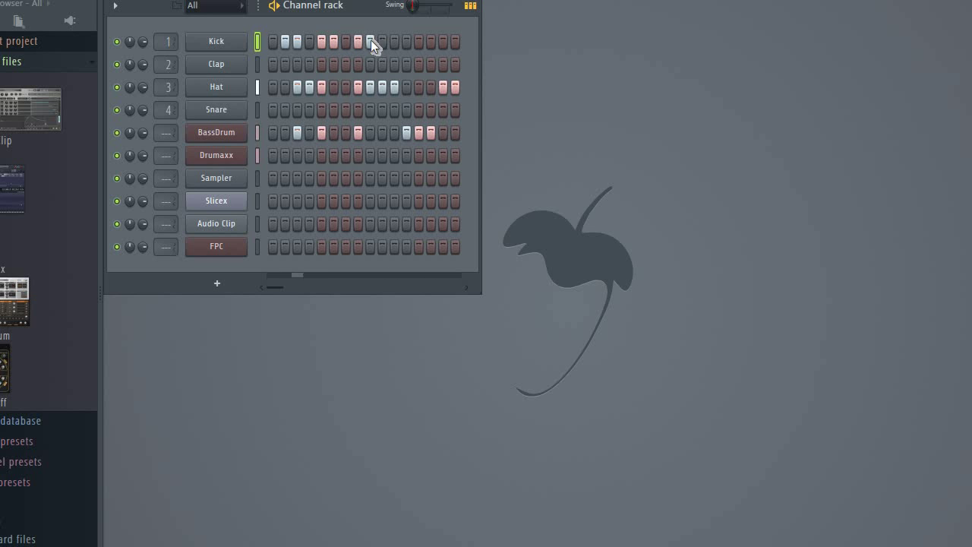
{"action": "left_click", "coordinate": [392, 40]}
{"action": "left_click", "coordinate": [406, 41]}
{"action": "left_click", "coordinate": [432, 43]}
{"action": "left_click", "coordinate": [441, 43]}
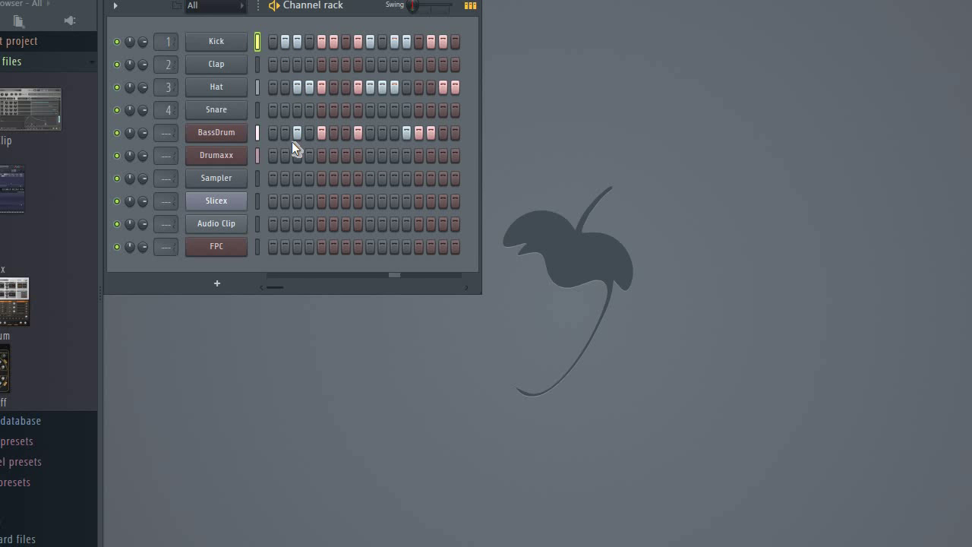
Lower the Kick channel's volume in its settings window and park the minimized window clear of the channel rack
{"action": "left_click", "coordinate": [224, 47]}
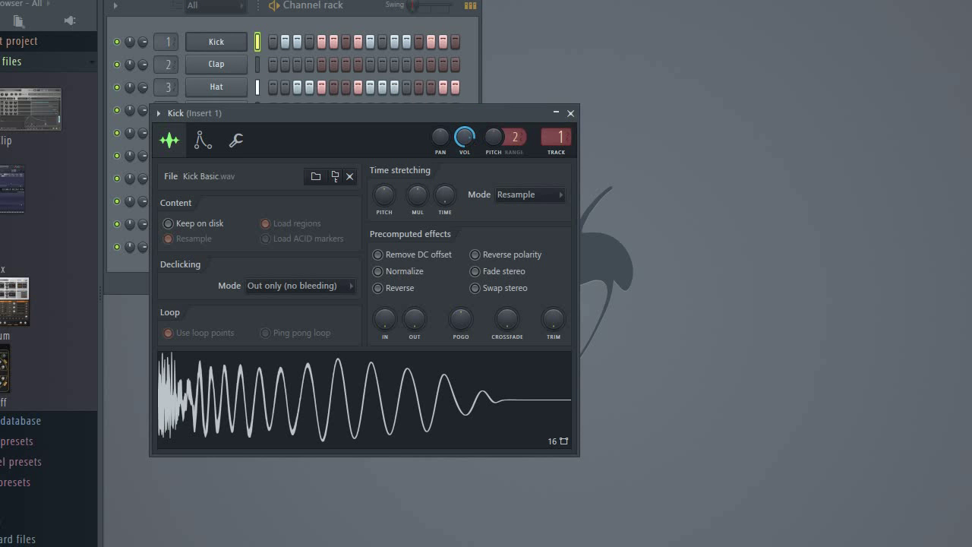
{"action": "key", "text": "F6"}
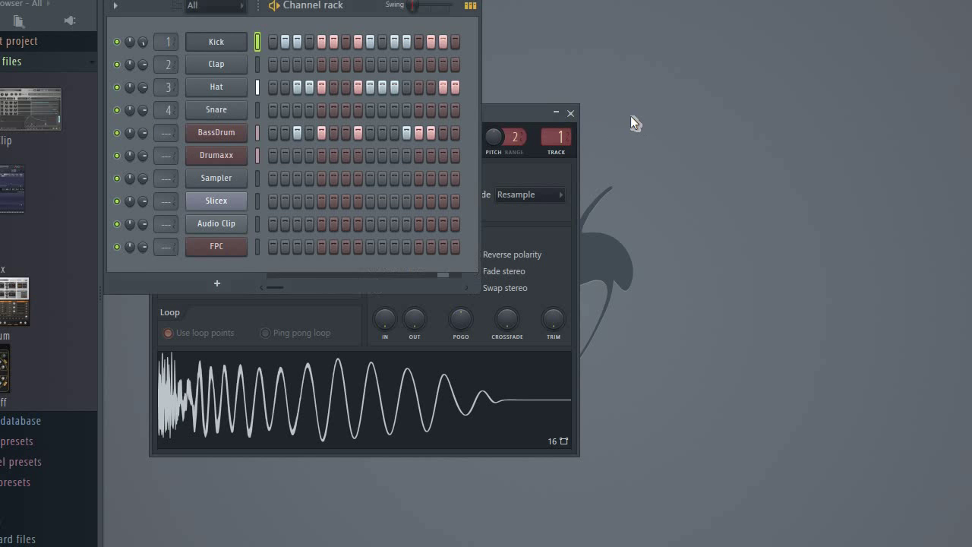
{"action": "left_click", "coordinate": [490, 128]}
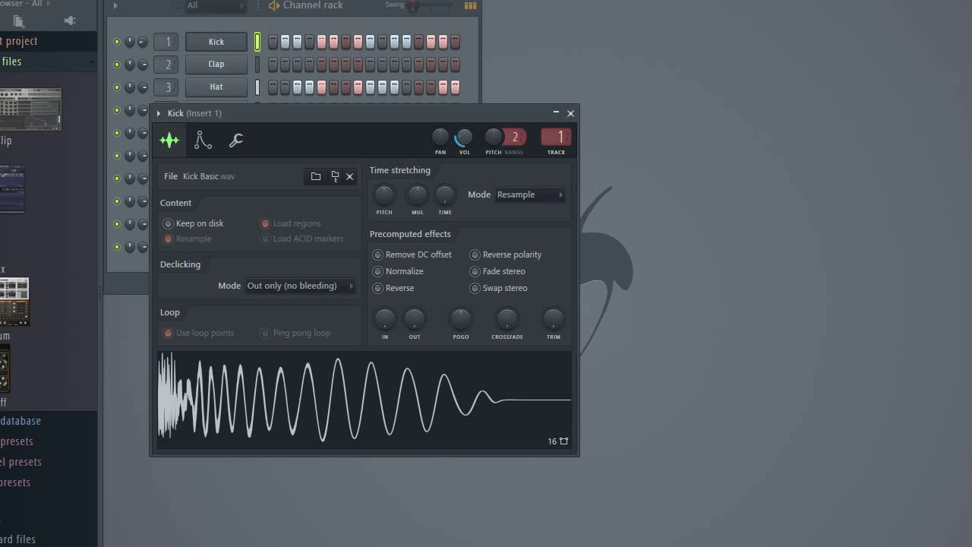
{"action": "left_click", "coordinate": [557, 113]}
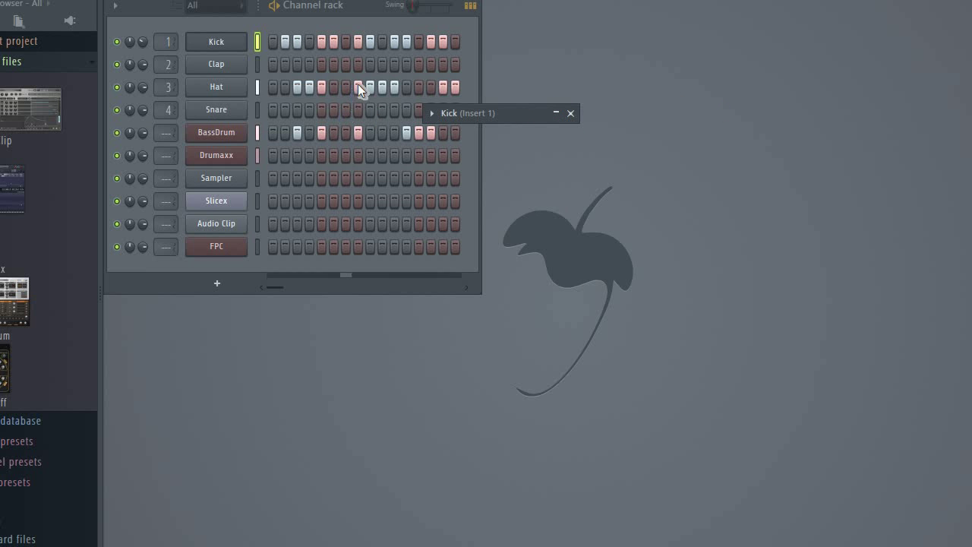
{"action": "left_click_drag", "start_coordinate": [513, 109], "coordinate": [484, 40]}
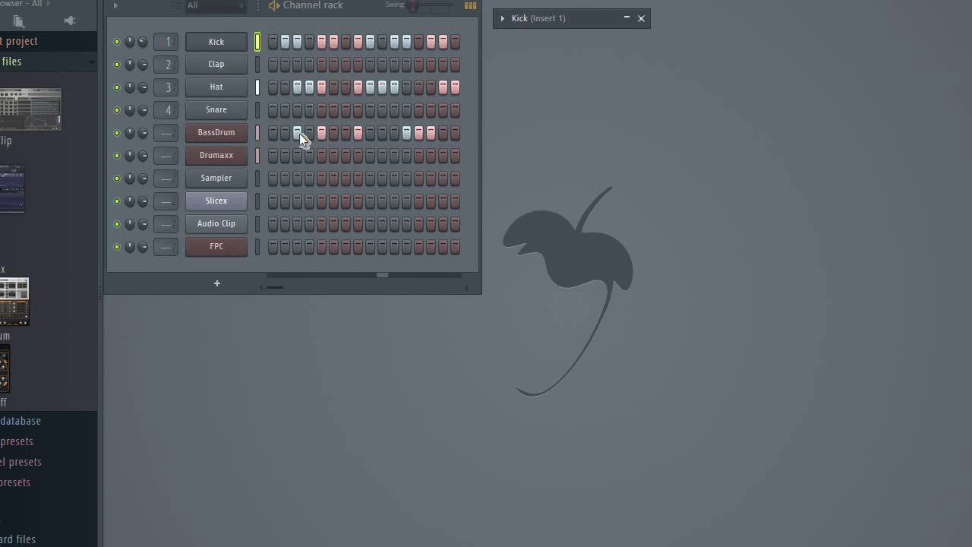
Fill BassDrum steps 2 to 16 and clear the whole BassDrum row
{"action": "mouse_move", "coordinate": [286, 134]}
{"action": "left_mouse_down"}
{"action": "mouse_move", "coordinate": [358, 125]}
{"action": "mouse_move", "coordinate": [383, 133]}
{"action": "left_mouse_up"}
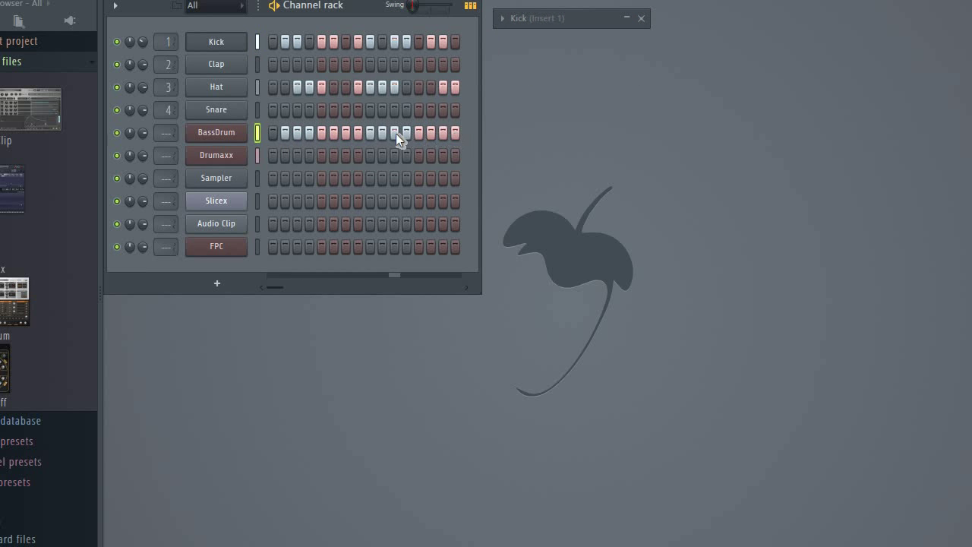
{"action": "left_click_drag", "start_coordinate": [284, 131], "coordinate": [510, 122]}
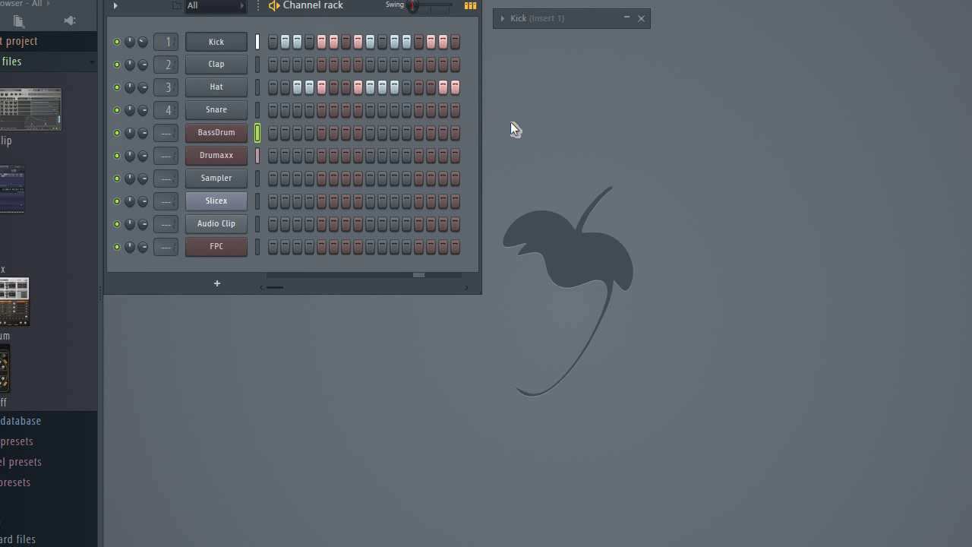
Try Snare hits on every even step from 2 to 16 and clear the Snare row again
{"action": "mouse_move", "coordinate": [327, 112]}
{"action": "left_mouse_down"}
{"action": "mouse_move", "coordinate": [409, 110]}
{"action": "mouse_move", "coordinate": [322, 122]}
{"action": "mouse_move", "coordinate": [306, 108]}
{"action": "mouse_move", "coordinate": [441, 108]}
{"action": "left_mouse_up"}
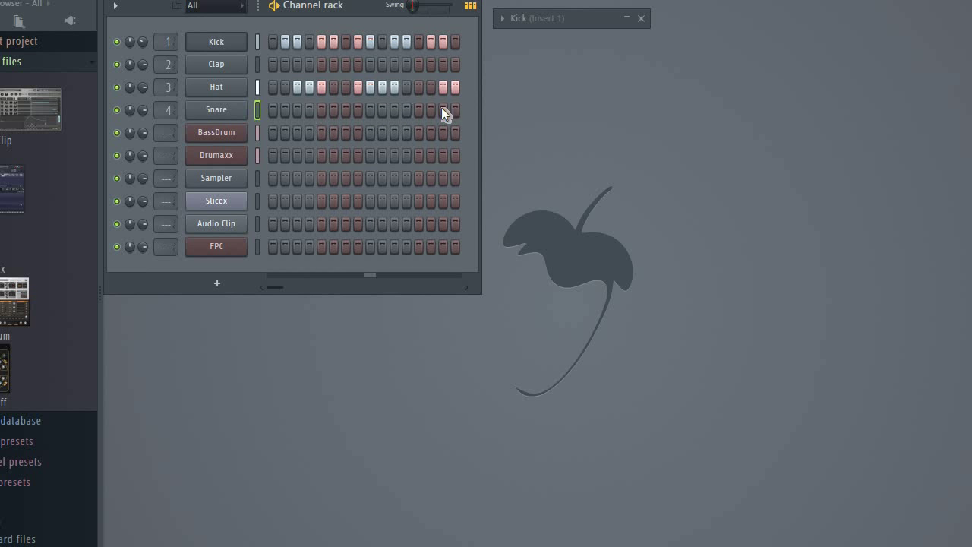
{"action": "left_click", "coordinate": [282, 108]}
{"action": "left_click", "coordinate": [310, 108]}
{"action": "left_click", "coordinate": [336, 109]}
{"action": "left_click", "coordinate": [358, 110]}
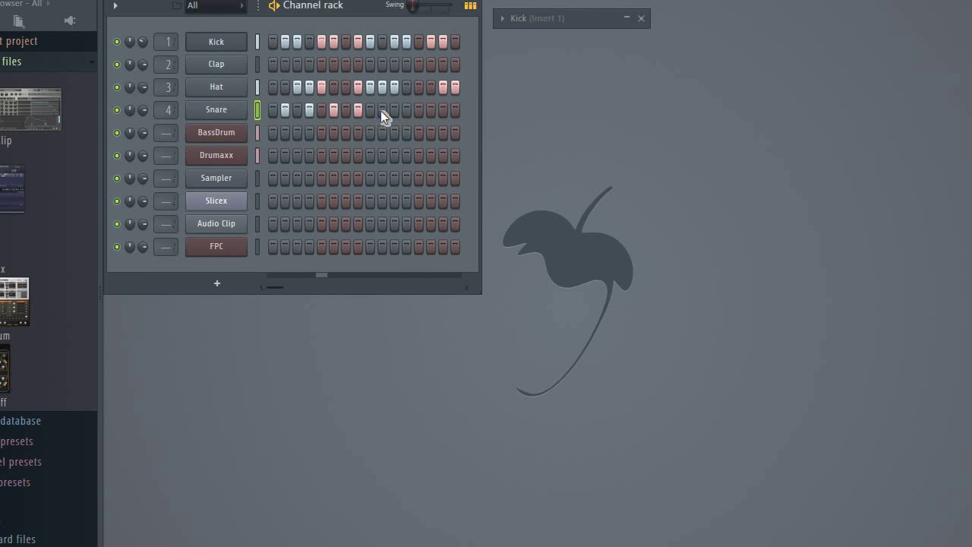
{"action": "left_click", "coordinate": [382, 110]}
{"action": "left_click", "coordinate": [406, 110]}
{"action": "left_click", "coordinate": [431, 110]}
{"action": "left_click", "coordinate": [455, 110]}
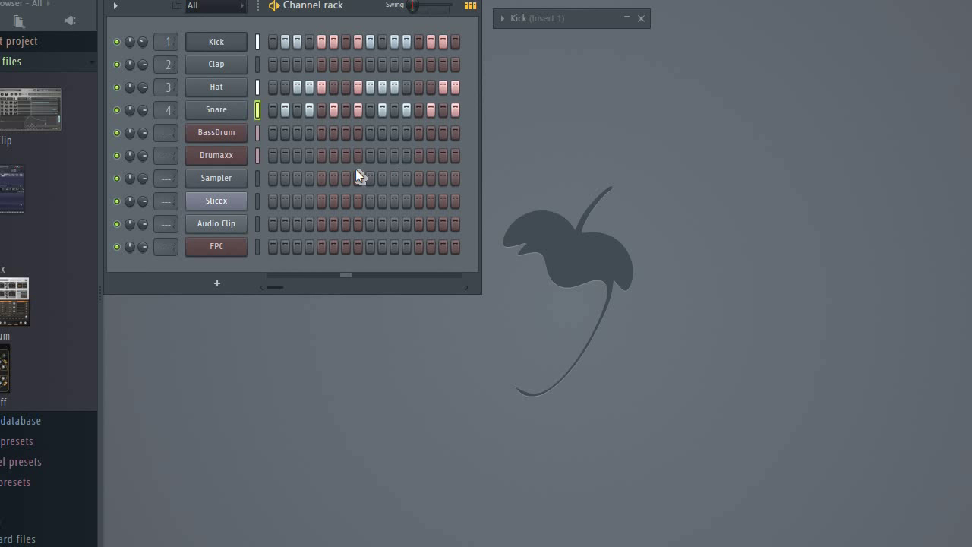
{"action": "left_click_drag", "start_coordinate": [281, 105], "coordinate": [474, 102]}
Place Clap hits on steps 4, 5, 12 and 13, and BassDrum hits on steps 2-4, 6-8, 10-12 and 14-16
{"action": "left_click_drag", "start_coordinate": [307, 67], "coordinate": [326, 67]}
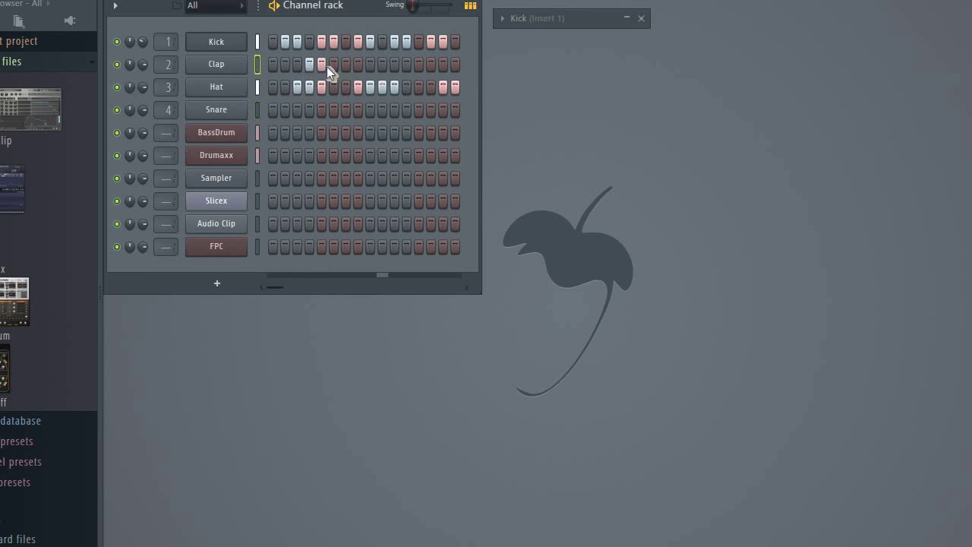
{"action": "left_click", "coordinate": [357, 82]}
{"action": "left_click", "coordinate": [356, 67]}
{"action": "left_click", "coordinate": [371, 67]}
{"action": "left_click", "coordinate": [406, 65]}
{"action": "left_click", "coordinate": [417, 67]}
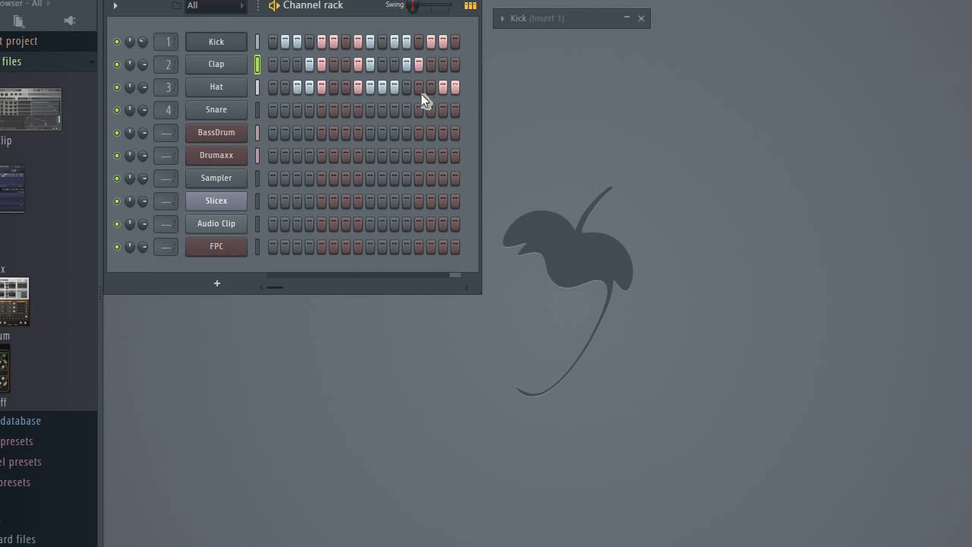
{"action": "left_click", "coordinate": [455, 65]}
{"action": "left_click", "coordinate": [456, 64]}
{"action": "left_click", "coordinate": [370, 63]}
{"action": "mouse_move", "coordinate": [287, 135]}
{"action": "left_mouse_down"}
{"action": "mouse_move", "coordinate": [397, 126]}
{"action": "mouse_move", "coordinate": [462, 140]}
{"action": "left_mouse_up"}
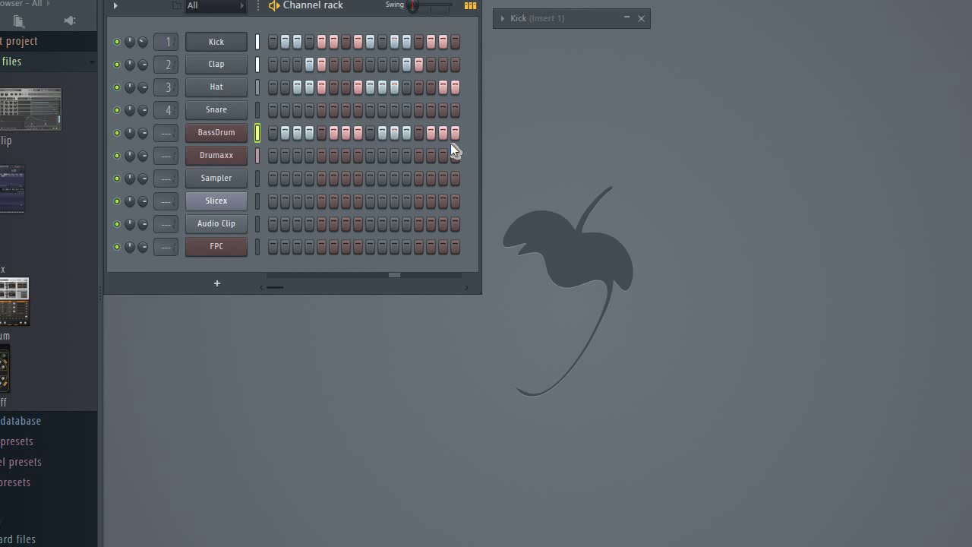
Place Snare hits on steps 1, 2, 3, 6, 7, 11 and 12, and fill Slicex steps 4 to 8
{"action": "left_click", "coordinate": [331, 110]}
{"action": "left_click", "coordinate": [344, 107]}
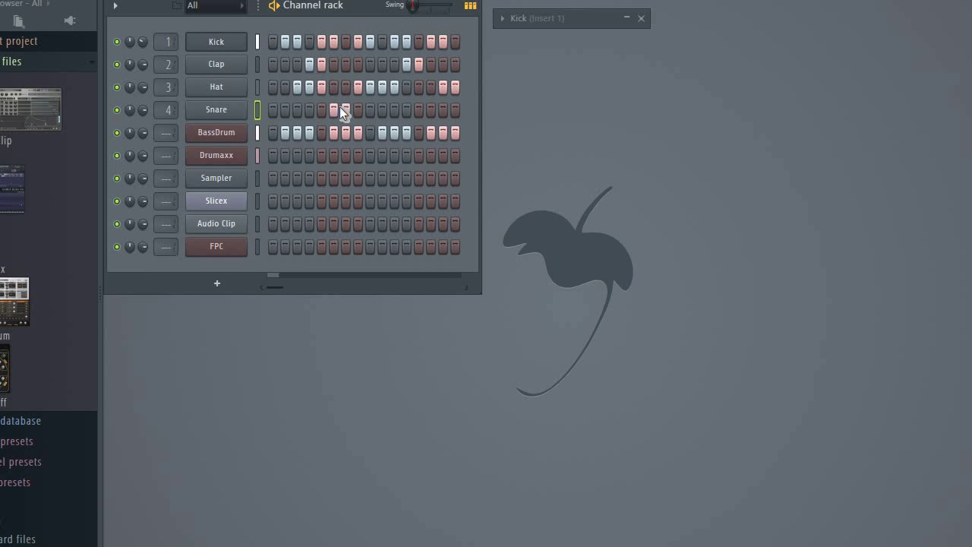
{"action": "left_click", "coordinate": [296, 108]}
{"action": "left_click", "coordinate": [275, 111]}
{"action": "left_click", "coordinate": [285, 110]}
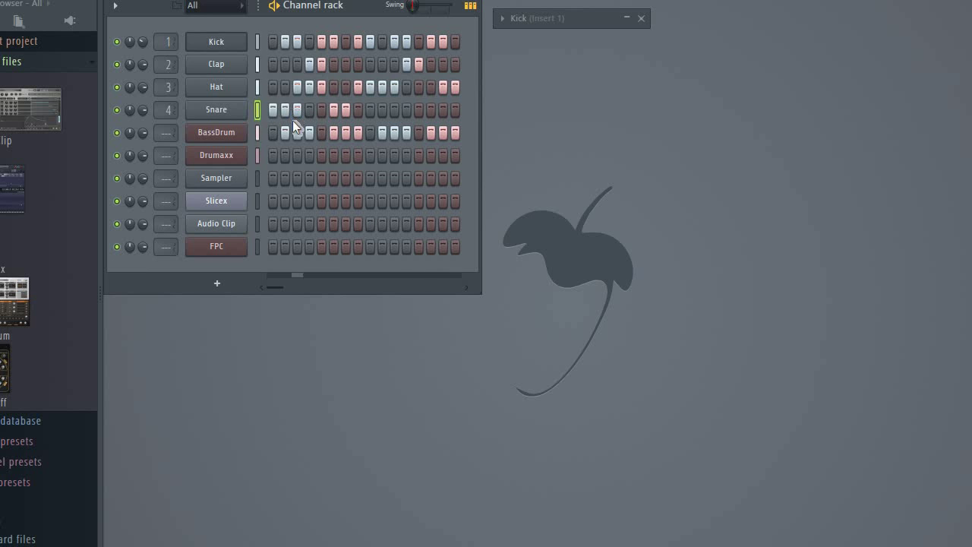
{"action": "left_click", "coordinate": [395, 106]}
{"action": "left_click", "coordinate": [407, 107]}
{"action": "left_click_drag", "start_coordinate": [305, 202], "coordinate": [358, 201]}
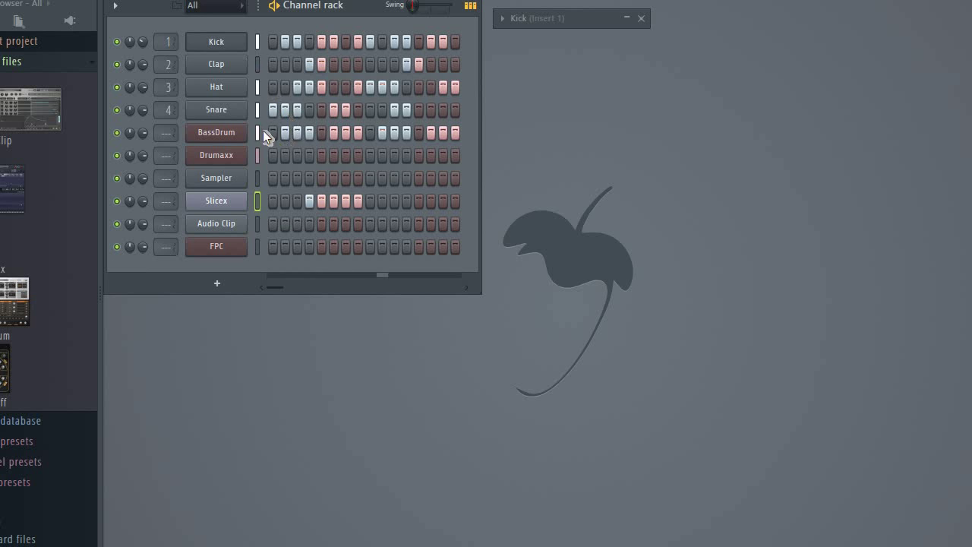
Clear every hit from the BassDrum, Hat, Snare, Slicex, Clap and Kick rows to empty the pattern
{"action": "left_click_drag", "start_coordinate": [278, 131], "coordinate": [469, 123]}
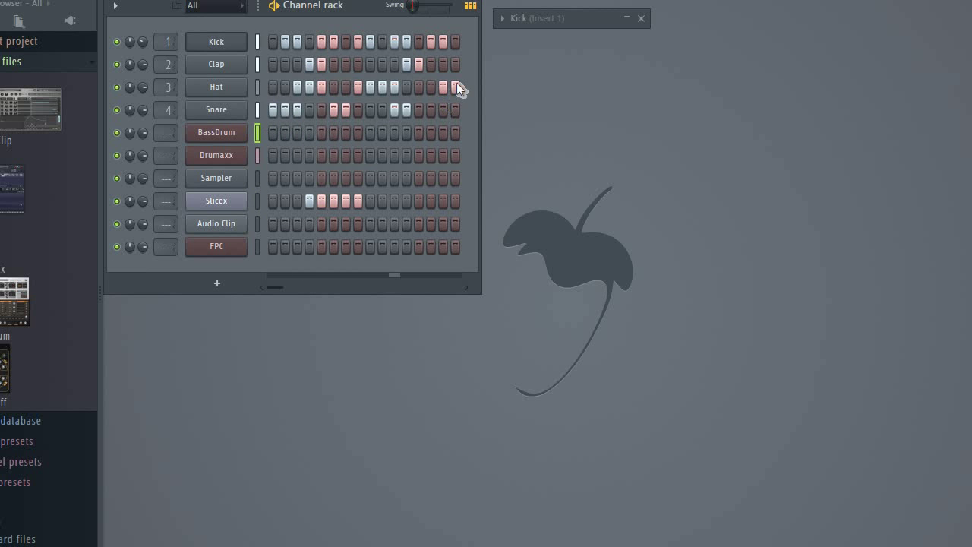
{"action": "mouse_move", "coordinate": [456, 82]}
{"action": "left_mouse_down"}
{"action": "mouse_move", "coordinate": [278, 83]}
{"action": "mouse_move", "coordinate": [274, 108]}
{"action": "mouse_move", "coordinate": [466, 112]}
{"action": "left_mouse_up"}
{"action": "left_click", "coordinate": [273, 108]}
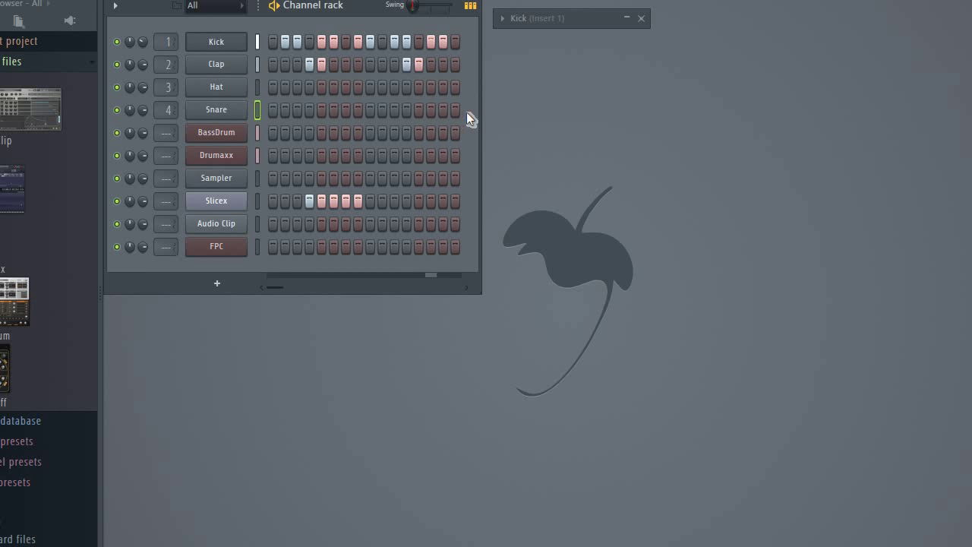
{"action": "left_click_drag", "start_coordinate": [367, 195], "coordinate": [312, 199]}
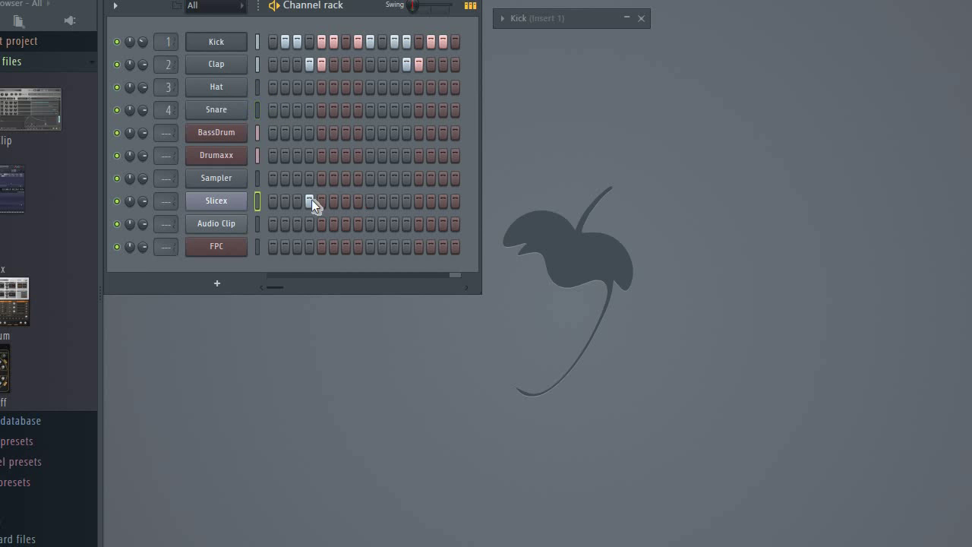
{"action": "left_click_drag", "start_coordinate": [309, 64], "coordinate": [455, 59]}
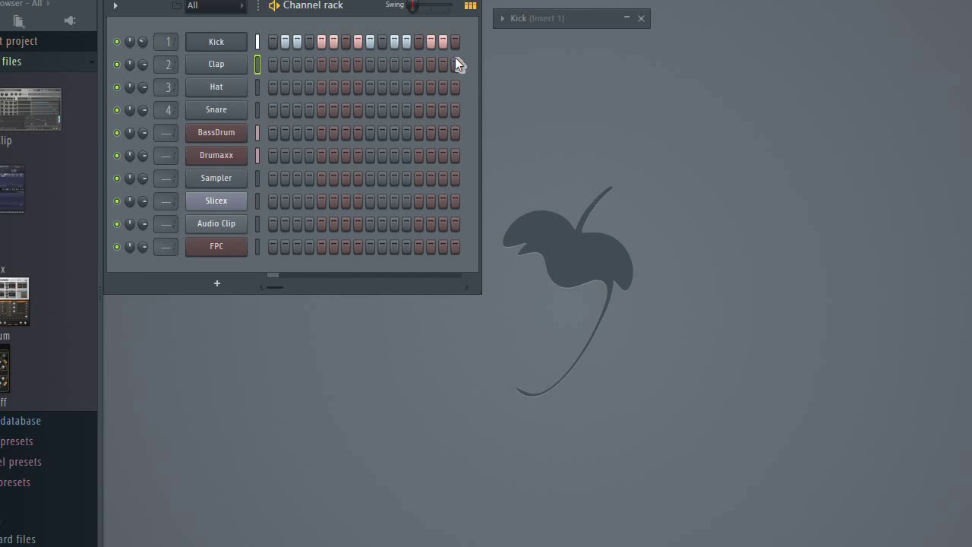
{"action": "mouse_move", "coordinate": [285, 43]}
{"action": "left_mouse_down"}
{"action": "mouse_move", "coordinate": [275, 39]}
{"action": "mouse_move", "coordinate": [436, 36]}
{"action": "mouse_move", "coordinate": [447, 49]}
{"action": "left_mouse_up"}
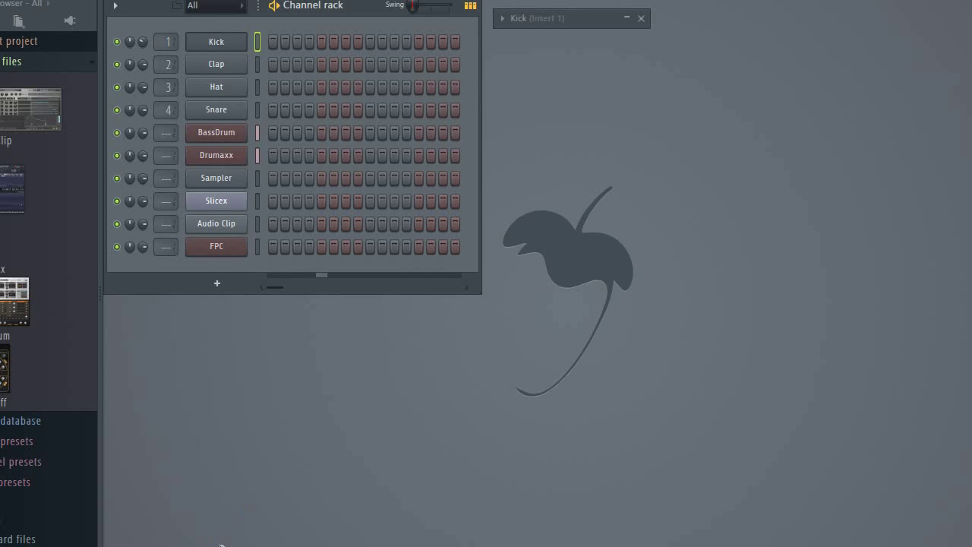